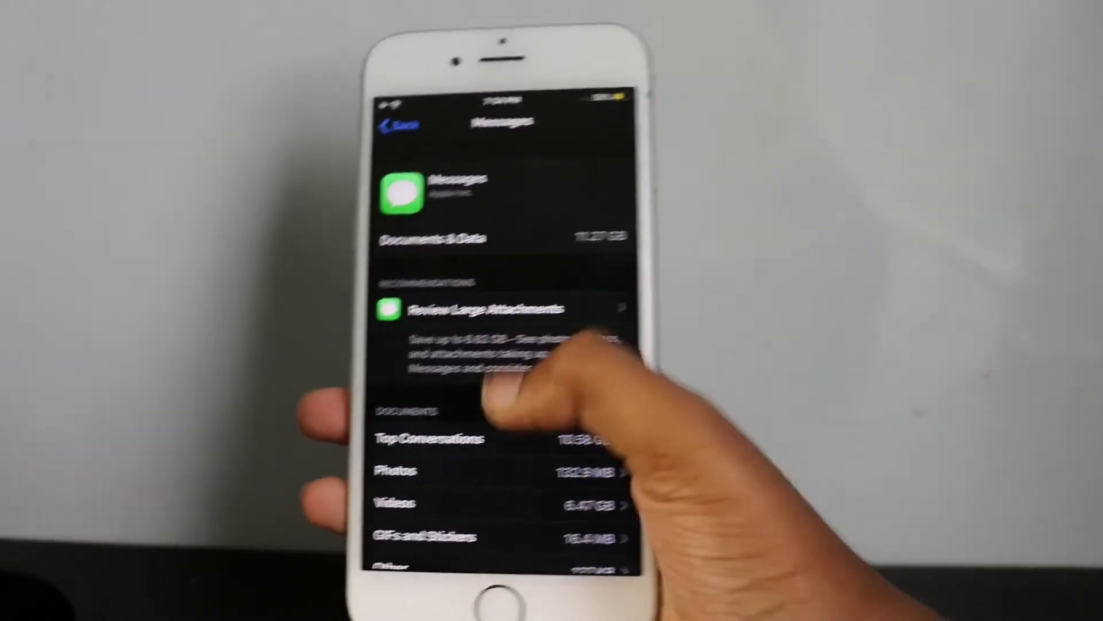
pyautogui.scroll(-2, 609, 361)
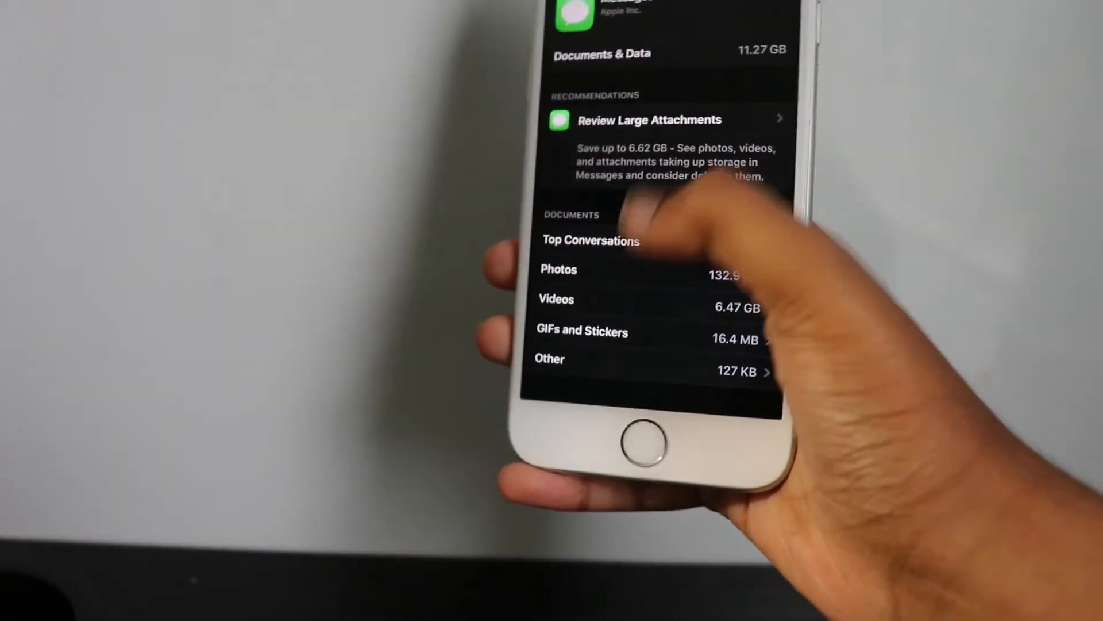
pyautogui.scroll(-1, 646, 259)
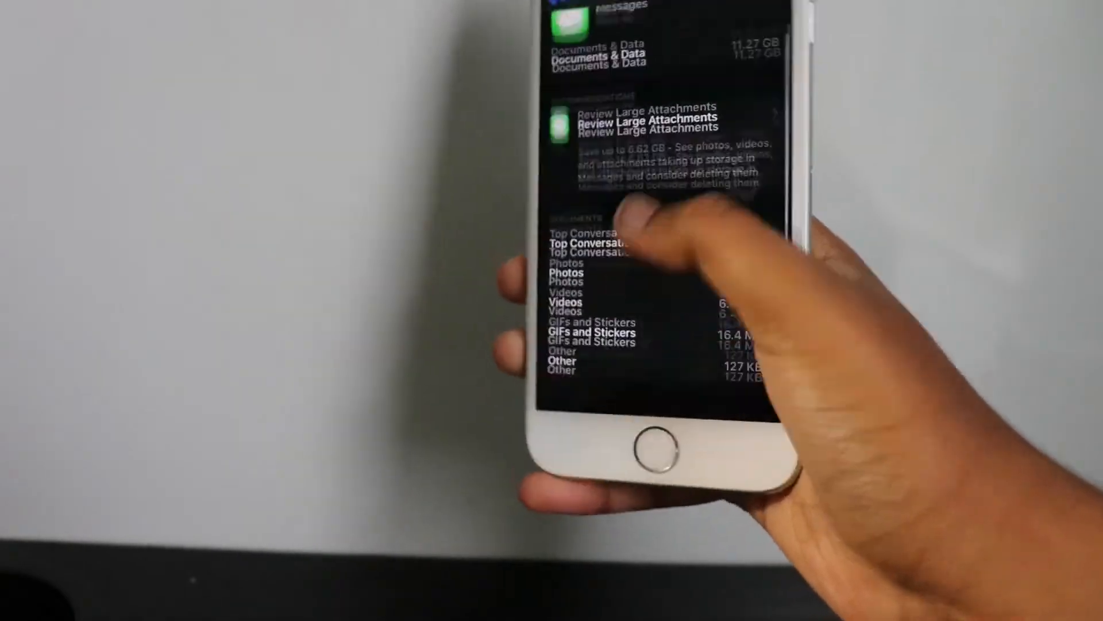
pyautogui.scroll(1, 639, 302)
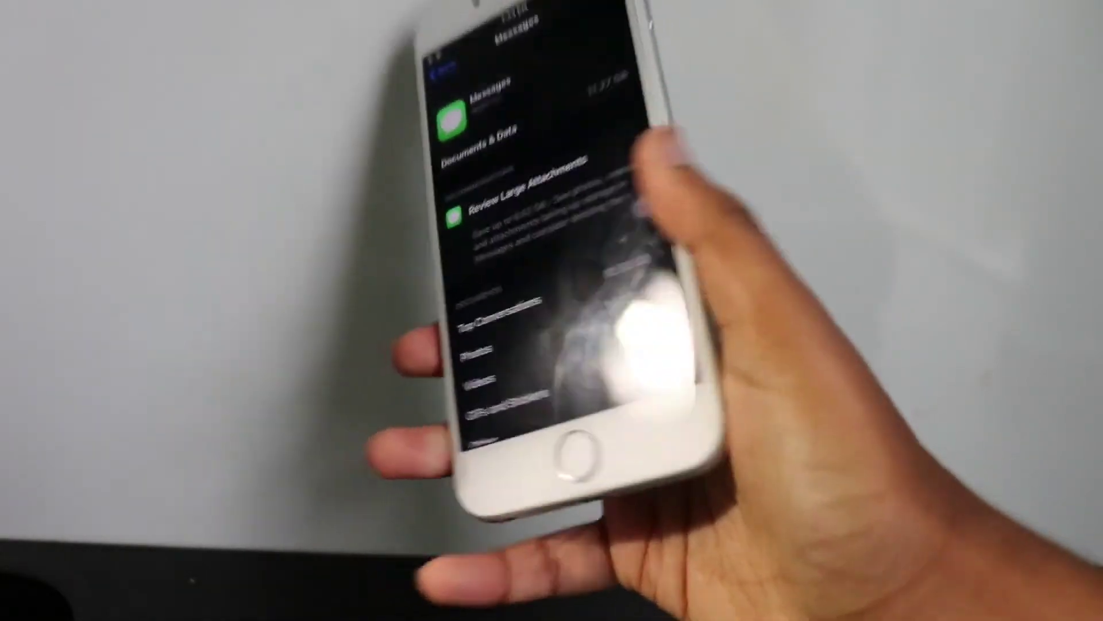
# Return to the home screen and come back to the Messages storage details in Settings
pyautogui.click(676, 423)
pyautogui.click(647, 195)
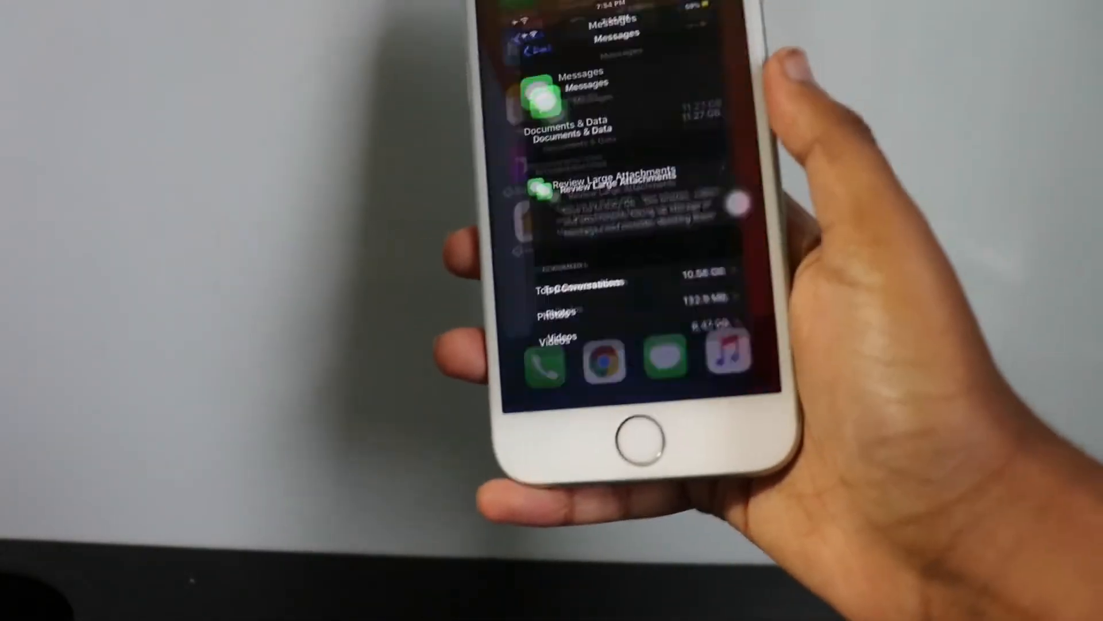